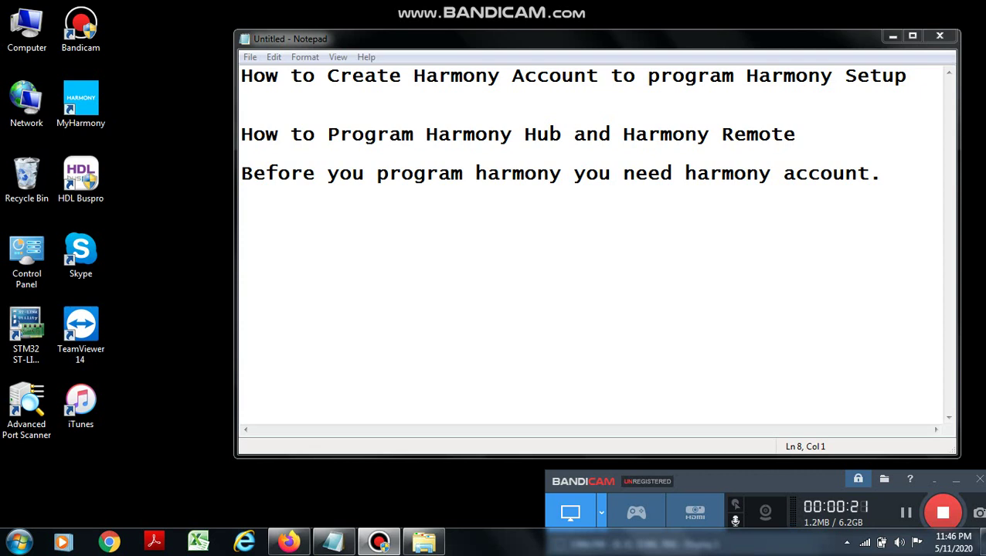
Launch the MyHarmony desktop app to begin logging in with Google
{"action": "left_click", "coordinate": [80, 101]}
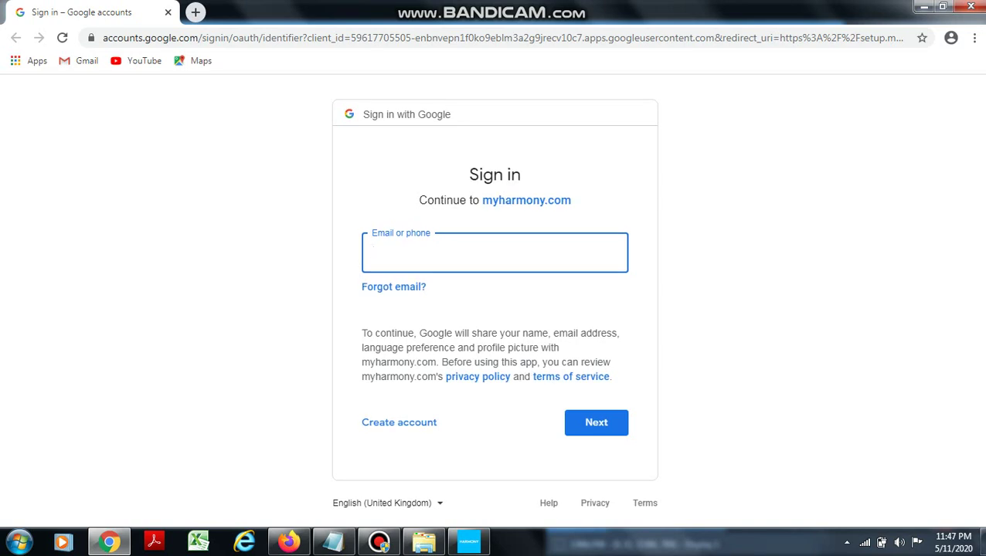
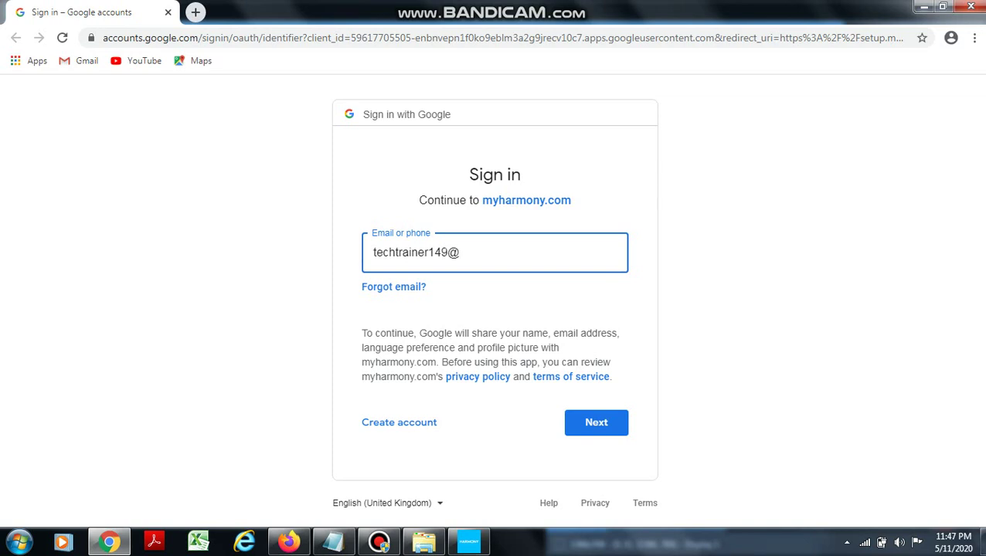
Sign in to Google Accounts with the account's email address and password
{"action": "left_click", "coordinate": [595, 422]}
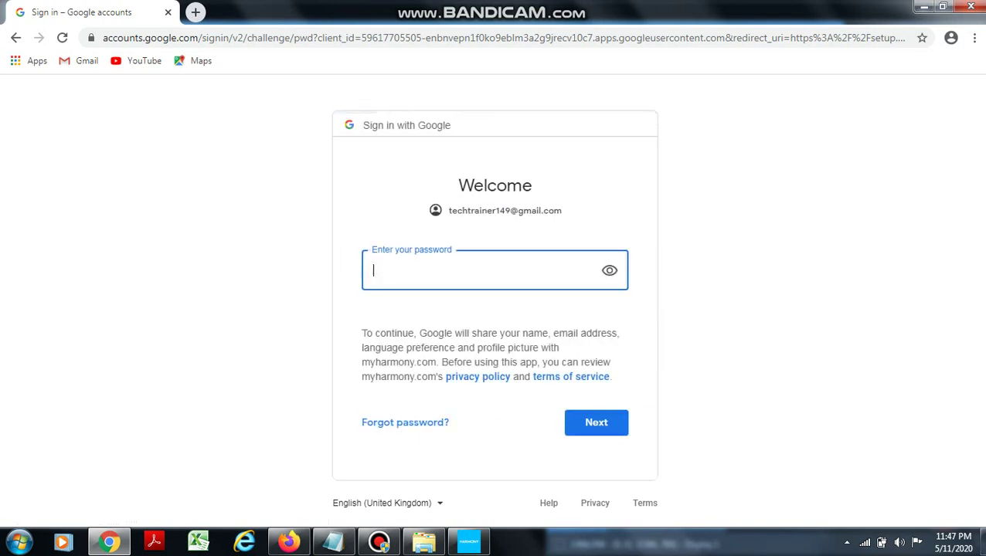
{"action": "type", "text": "••••"}
{"action": "type", "text": "••••••"}
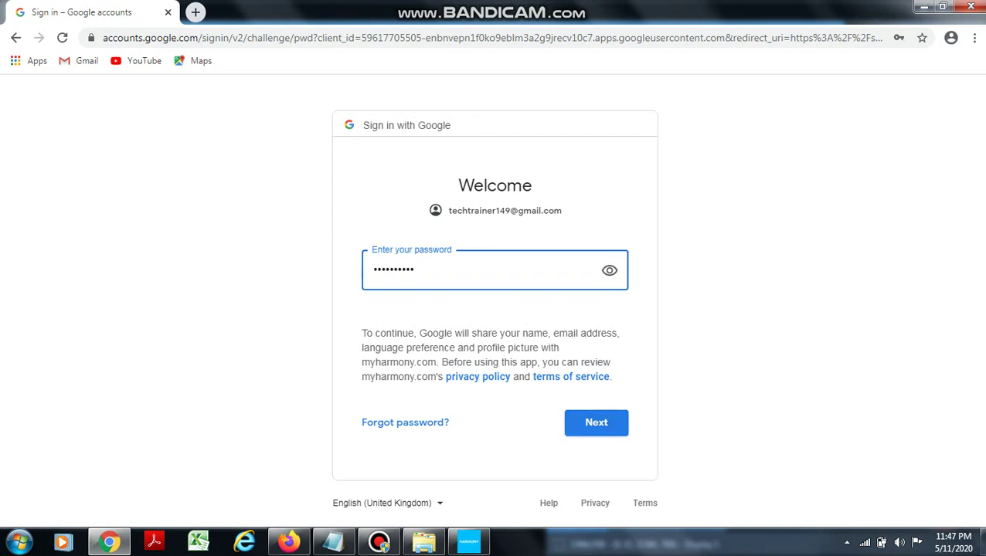
{"action": "key", "text": "Return"}
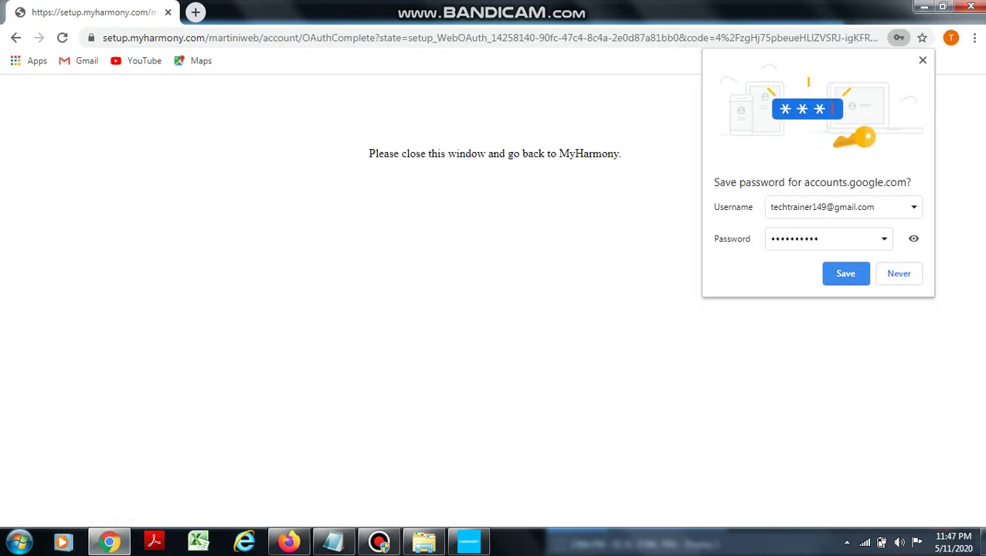
Decline saving the password in Chrome and close the browser window
{"action": "left_click", "coordinate": [899, 273]}
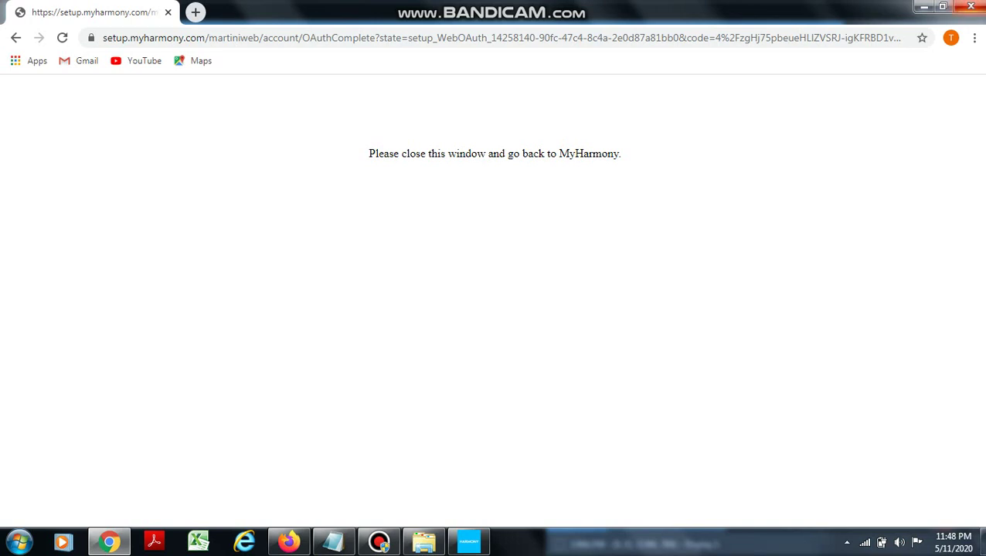
{"action": "left_click", "coordinate": [971, 6]}
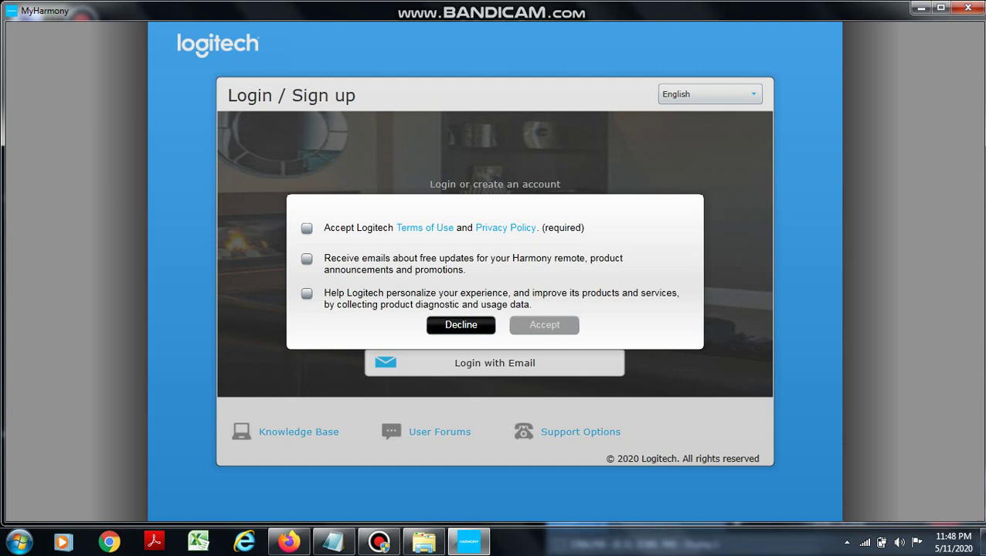
Accept the Terms of Use and Privacy Policy, opting into update emails and usage-data sharing
{"action": "left_click", "coordinate": [307, 228]}
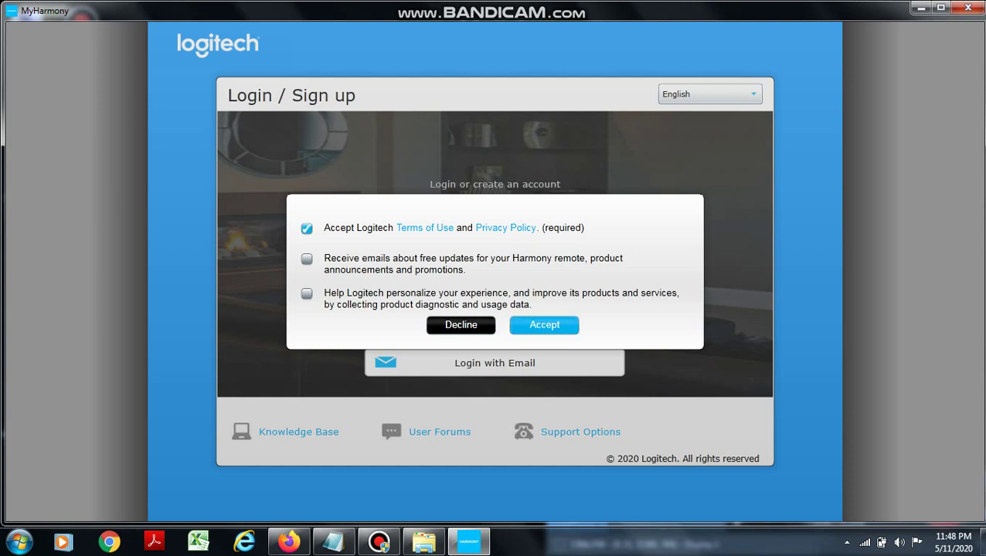
{"action": "left_click", "coordinate": [306, 259]}
{"action": "left_click", "coordinate": [307, 294]}
{"action": "left_click", "coordinate": [544, 325]}
Confirm the consent dialog again so the Get to know your Harmony Hub page loads
{"action": "left_click", "coordinate": [544, 325]}
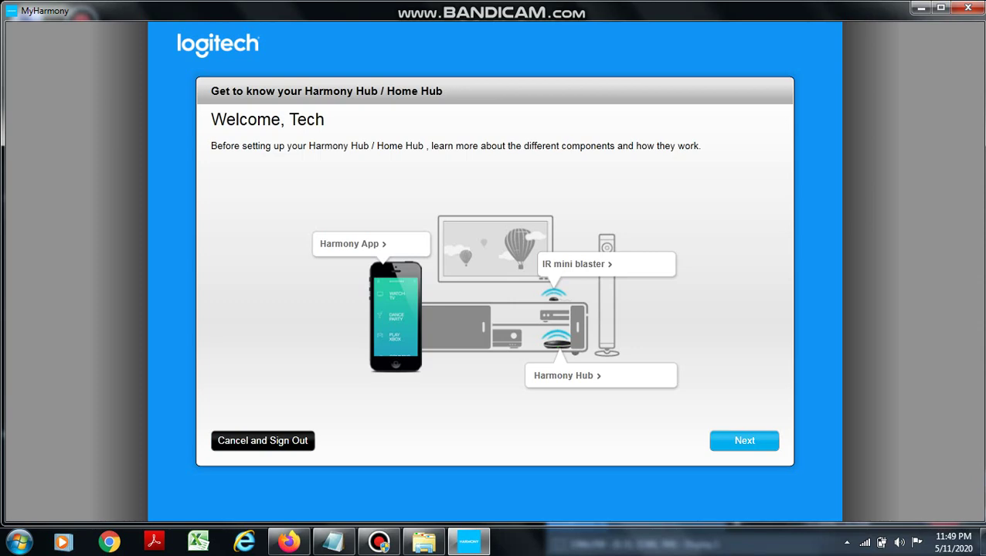
Continue past the Harmony Hub welcome page so the hub's software update runs
{"action": "left_click", "coordinate": [745, 441]}
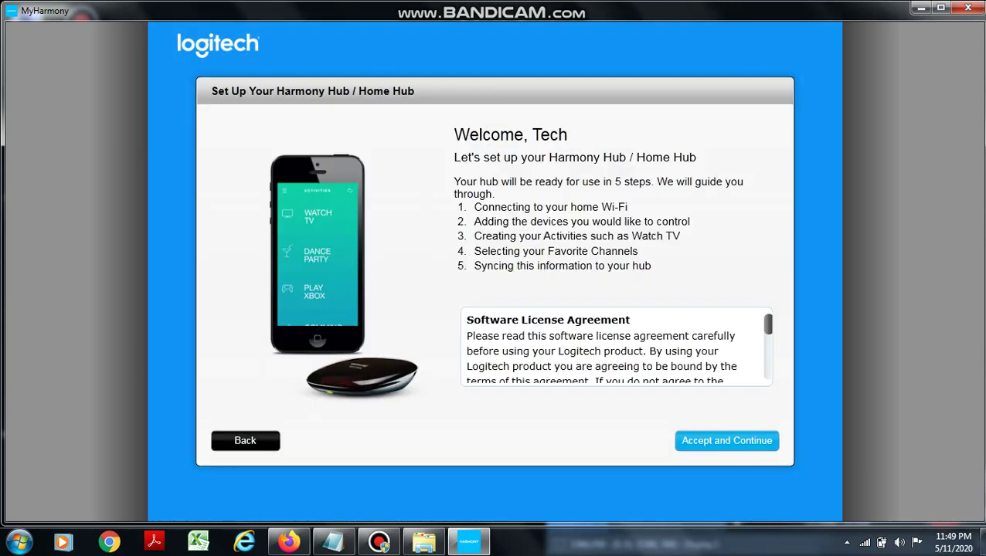